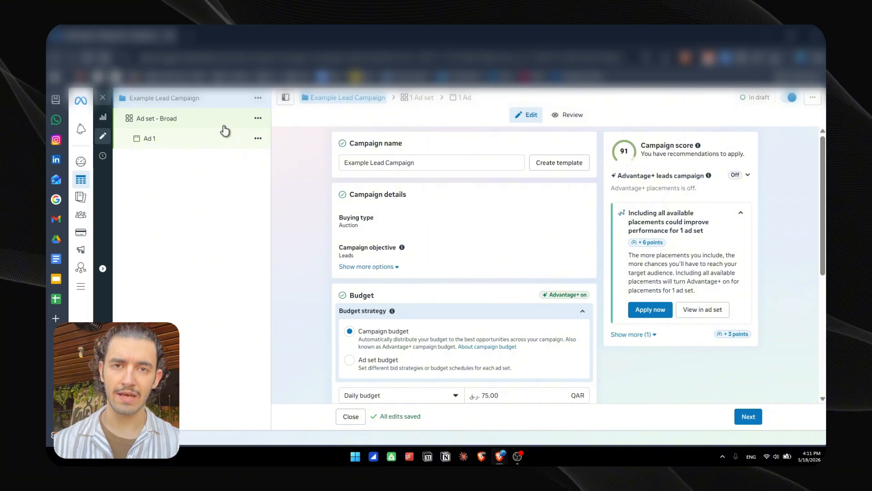
Open the audience Locations setting of Ad set - Broad for editing, with its map shown.
left_click(224, 127)
scroll(299, 176, "down", 7)
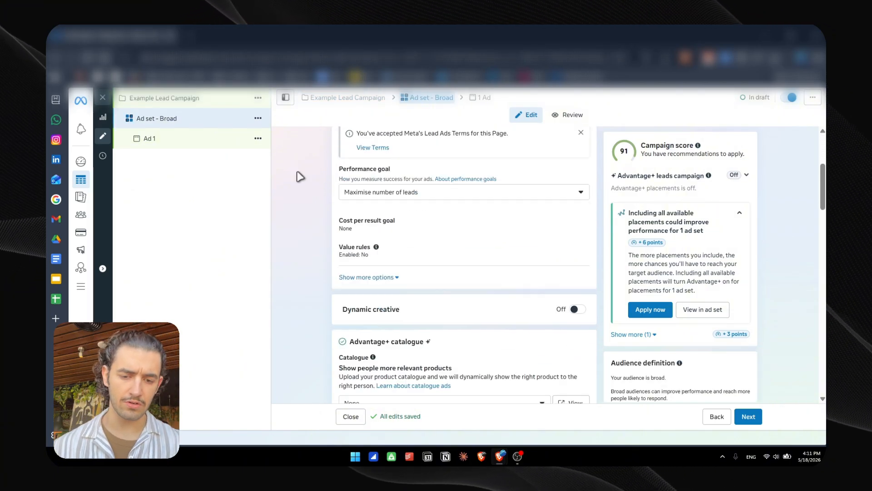
scroll(300, 177, "down", 10)
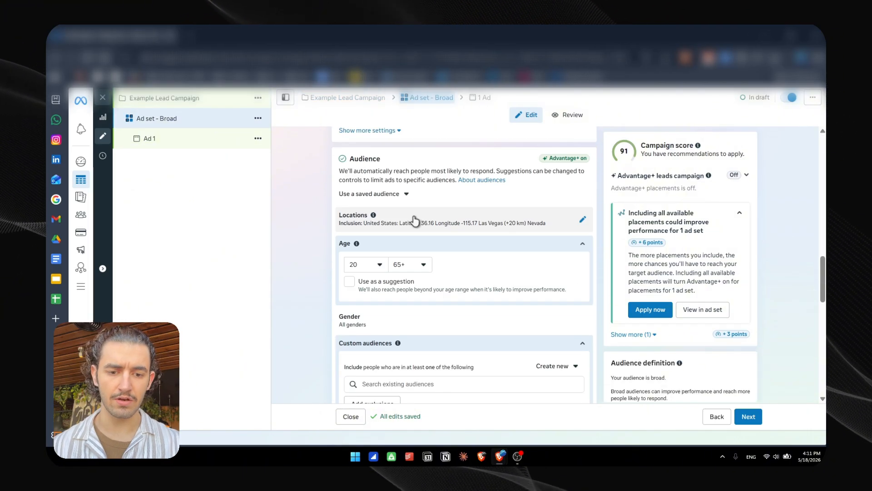
left_click(404, 221)
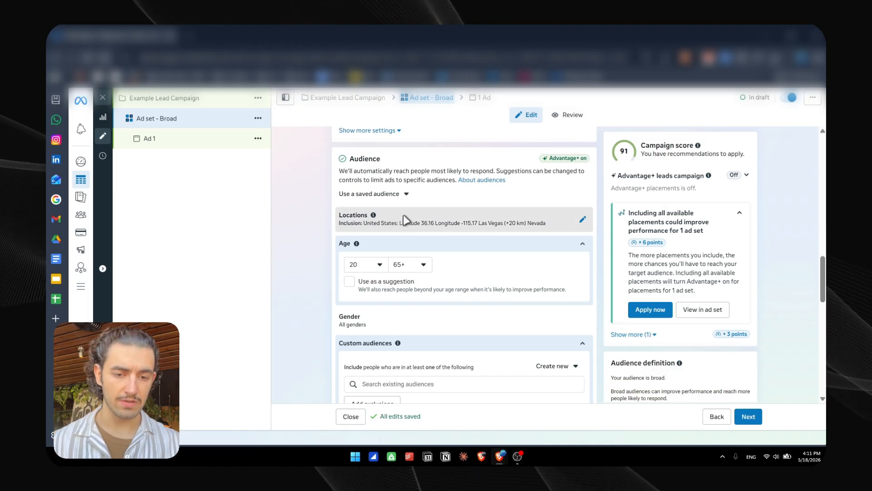
scroll(412, 227, "down", 2)
left_click(576, 174)
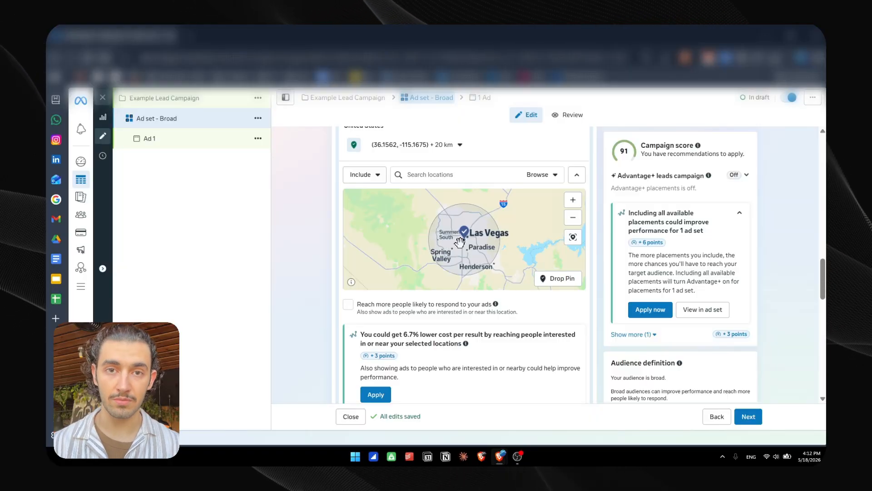
left_click_drag(407, 222, 446, 236)
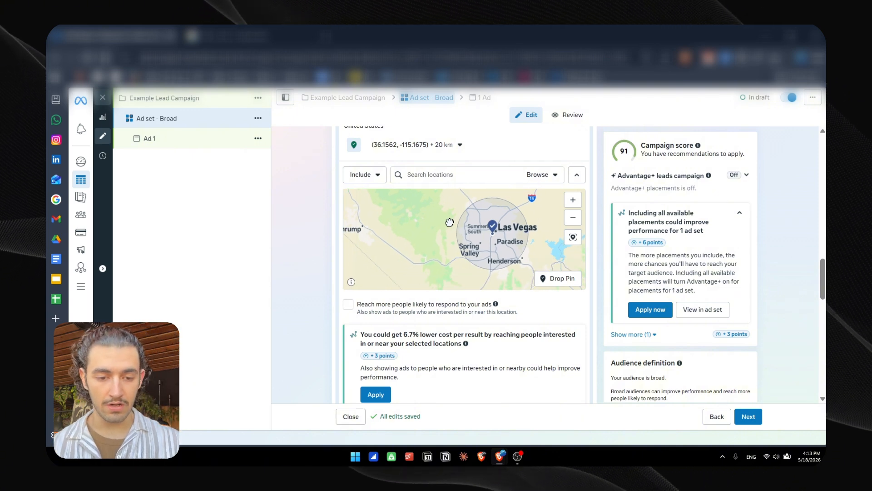
left_click_drag(462, 247, 432, 213)
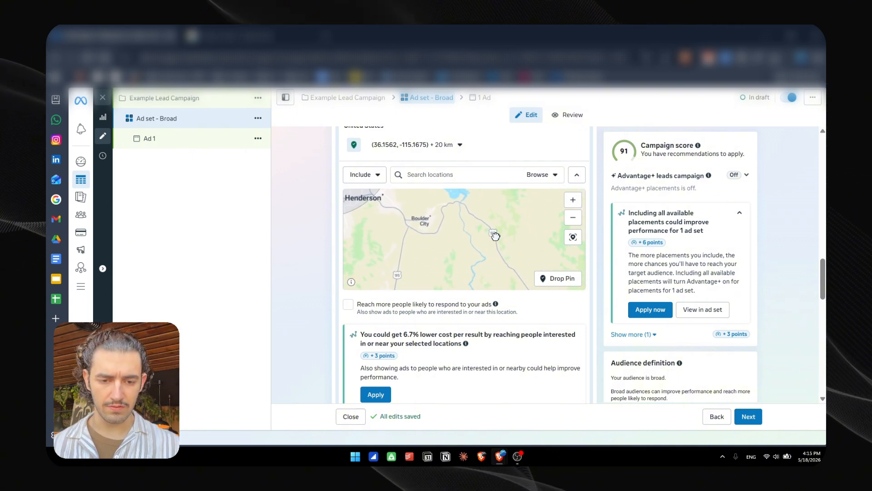
left_click_drag(496, 236, 500, 259)
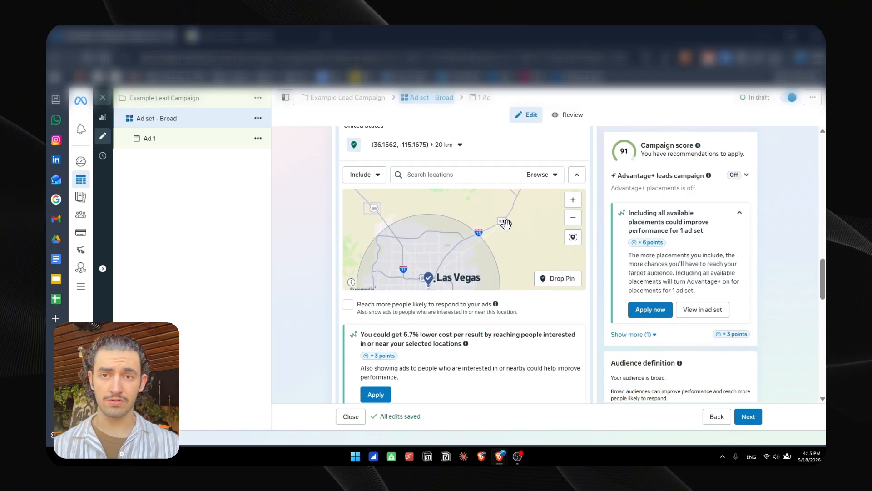
Add Pahrump, Nevada as an included location in the ad set's audience.
scroll(494, 226, "down", 3)
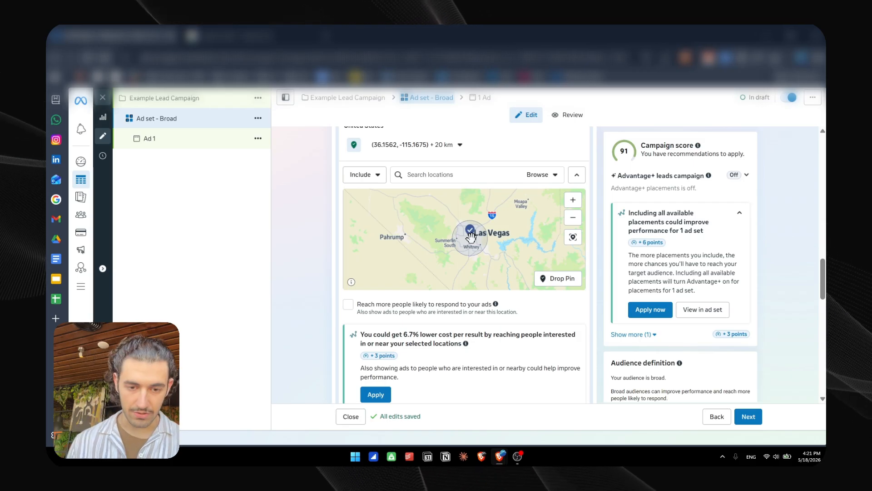
left_click(547, 281)
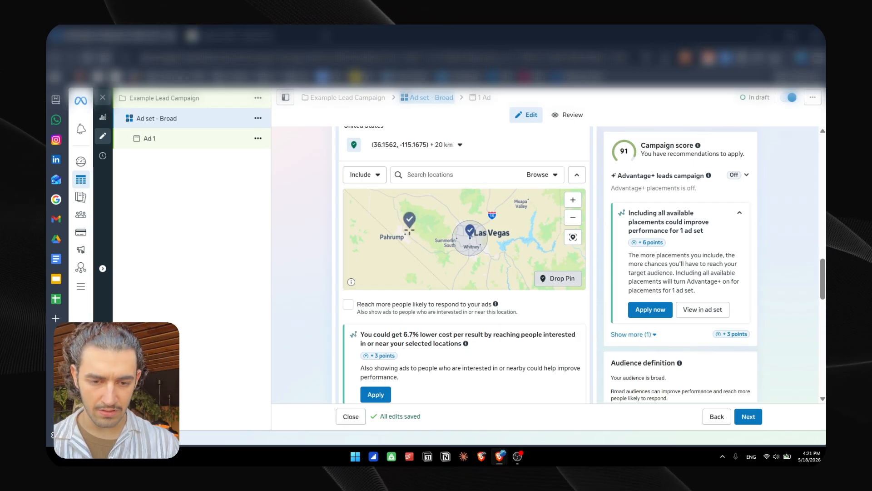
left_click(474, 177)
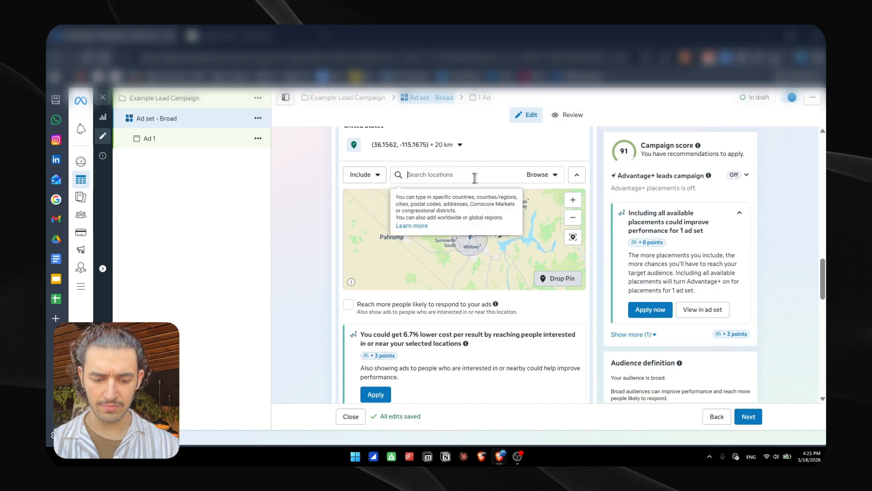
type("pah")
left_click(447, 198)
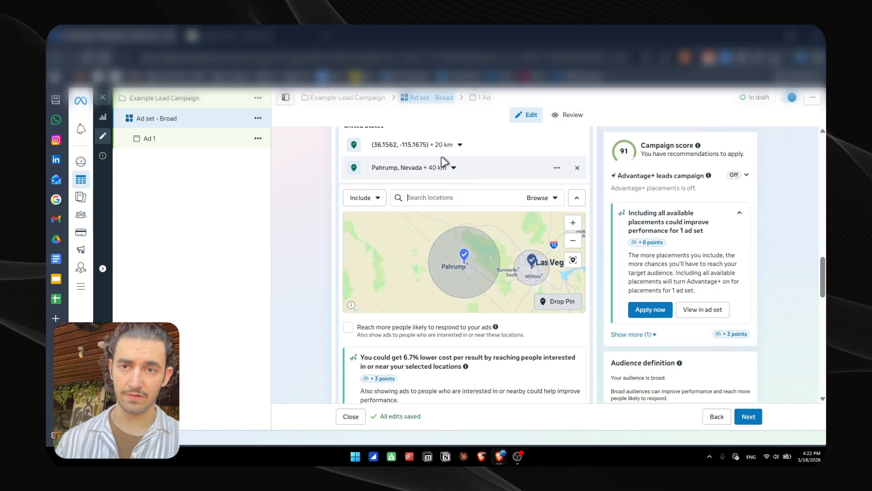
Set the Pahrump, Nevada radius to 55 km and change it to an excluded location.
left_click(436, 168)
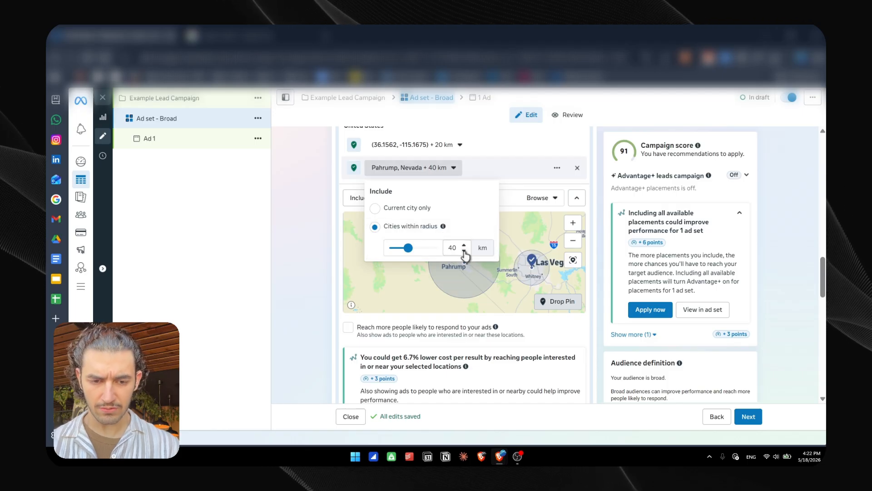
left_click(464, 245)
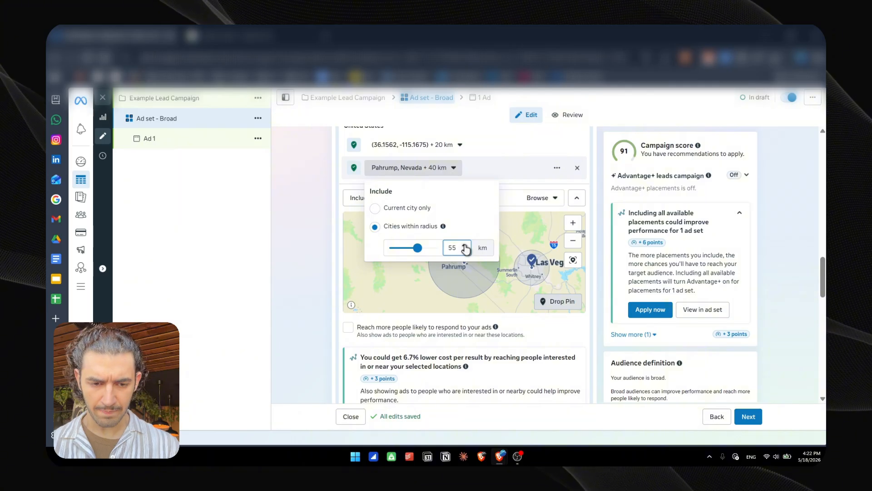
key("Return")
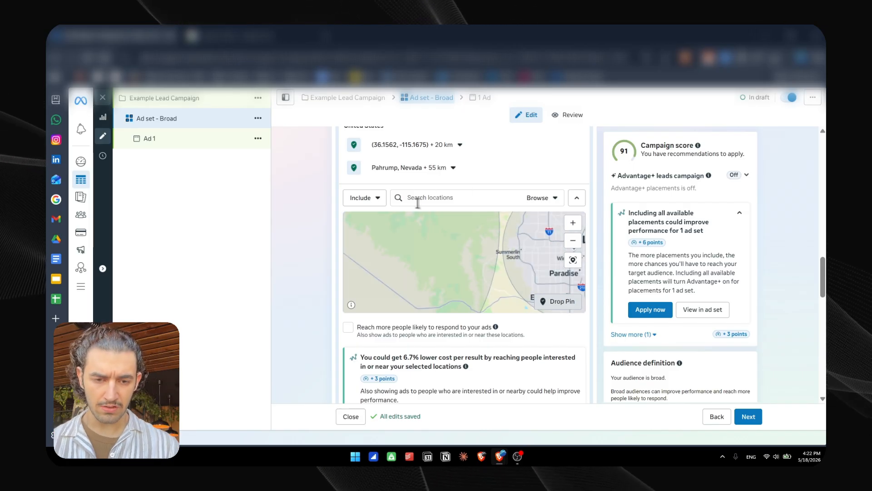
left_click(556, 168)
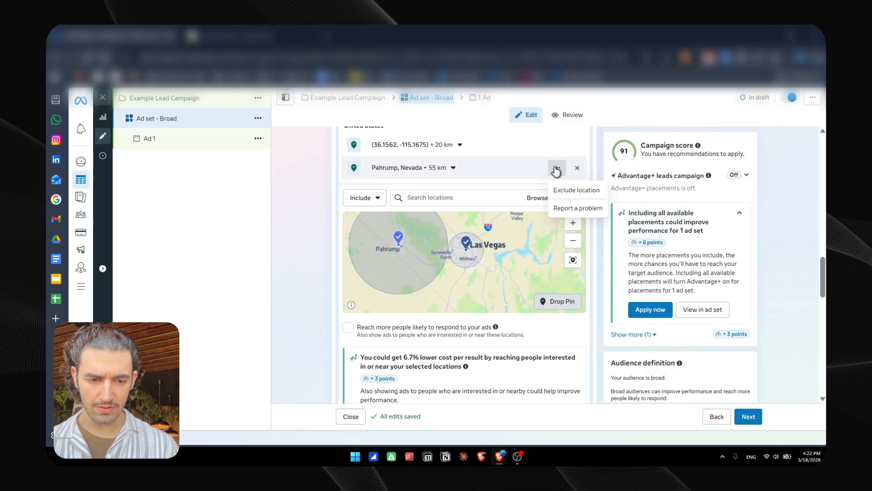
left_click(568, 191)
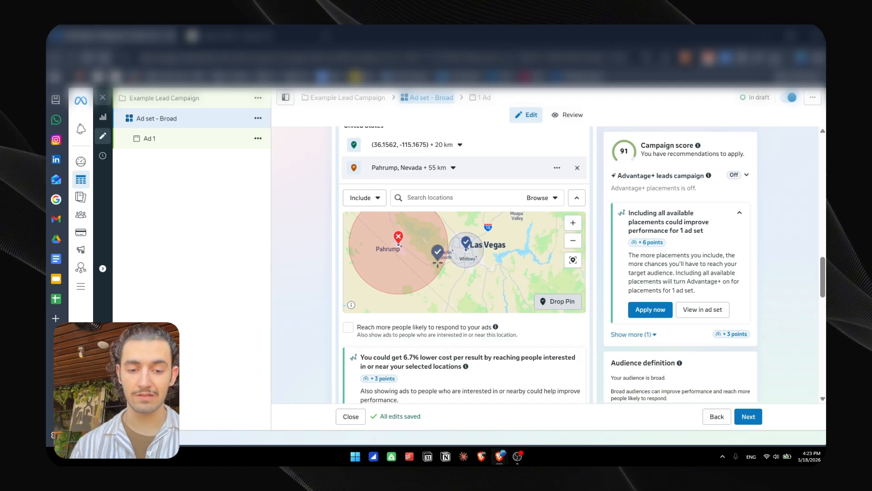
Drop a location pin on the map just south of Henderson, below the Las Vegas radius.
scroll(491, 270, "up", 2)
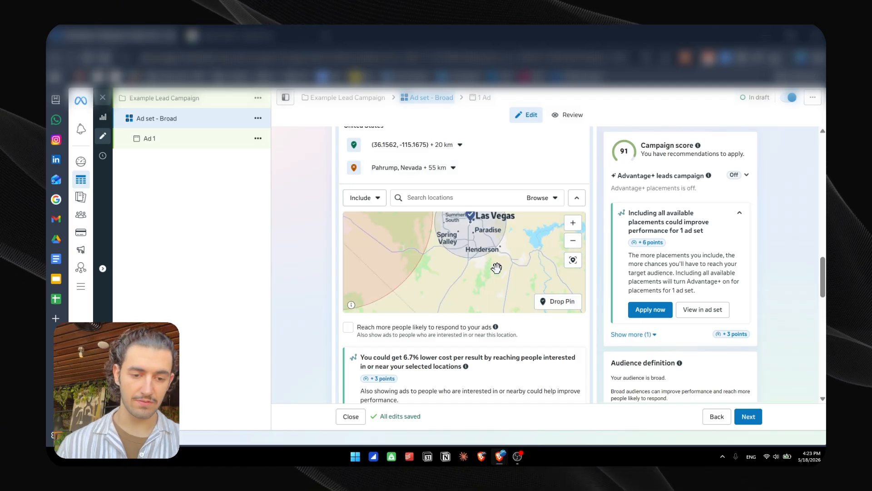
scroll(496, 268, "up", 3)
scroll(544, 253, "down", 5)
scroll(486, 258, "up", 3)
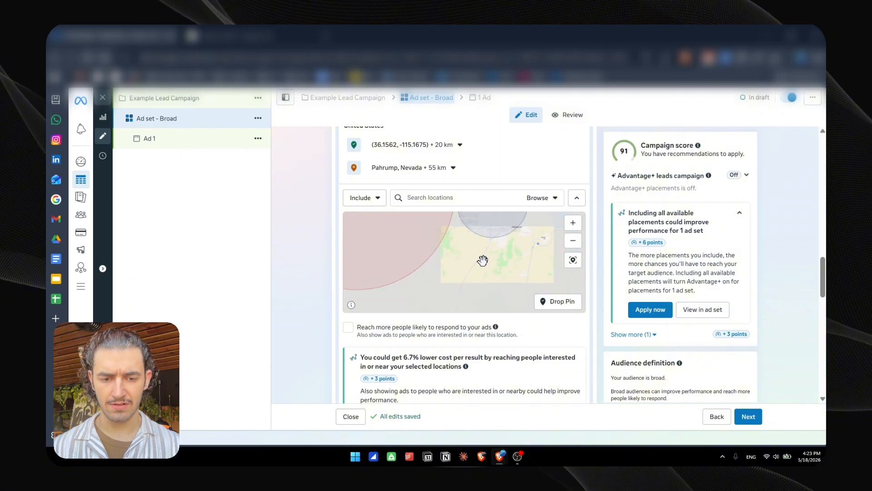
scroll(491, 275, "down", 1)
scroll(491, 255, "up", 3)
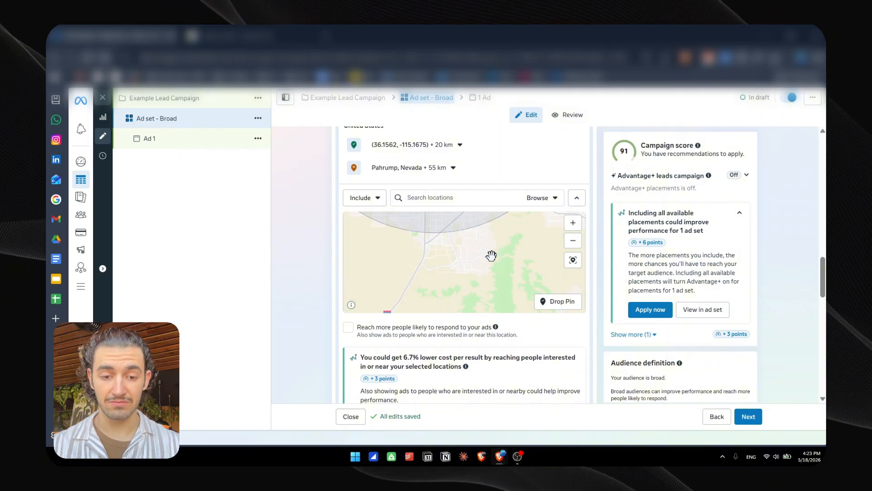
scroll(491, 255, "down", 3)
left_click(550, 301)
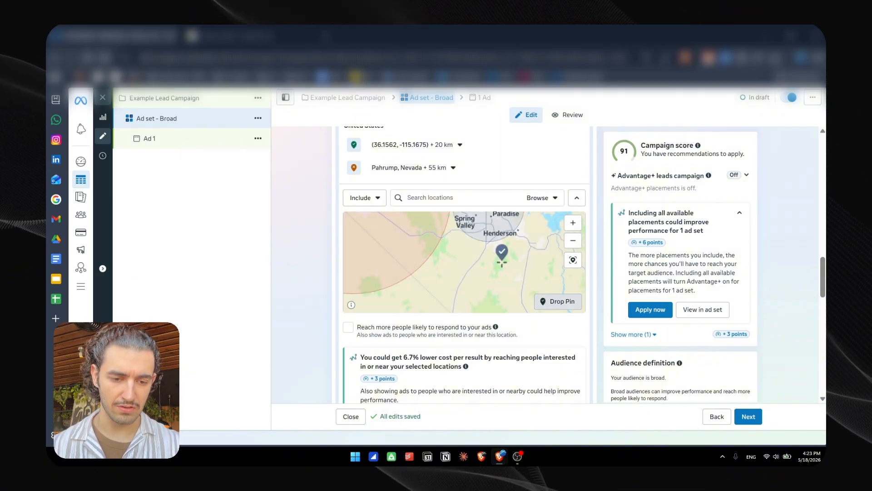
left_click(497, 257)
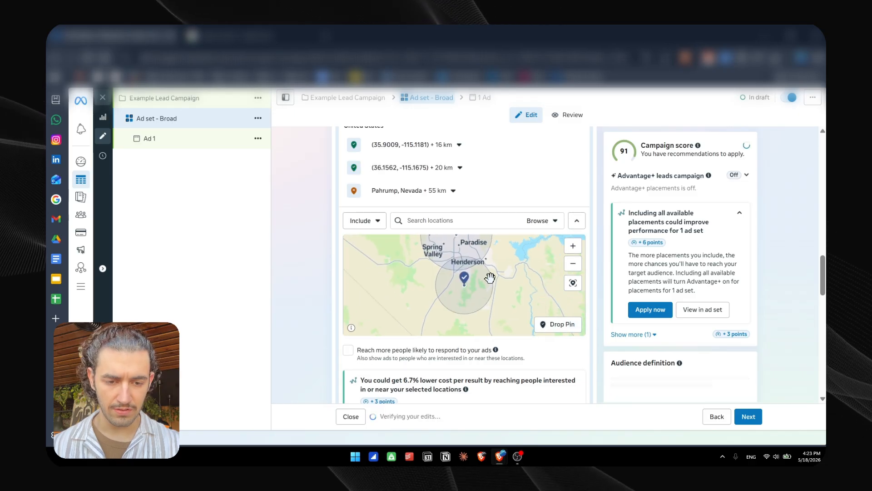
Set the radius of the pin south of Henderson to 9 km and exclude that location.
left_click(448, 145)
left_click(450, 191)
left_click(470, 185)
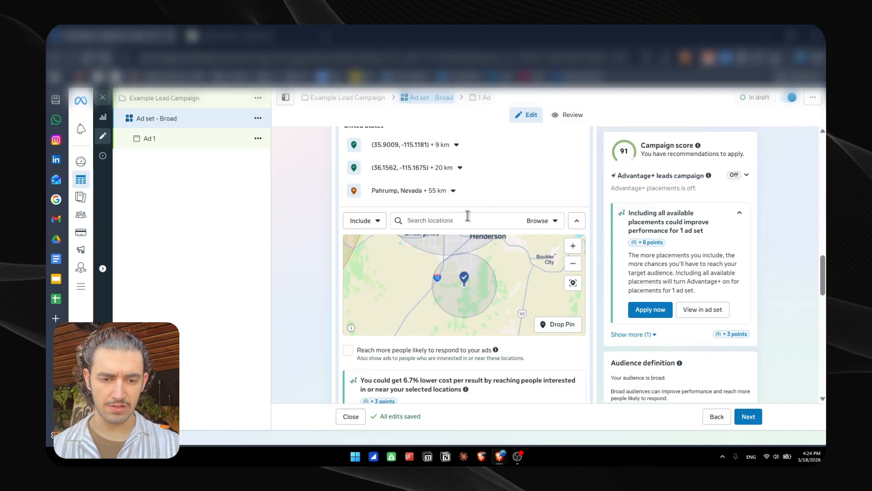
left_click(557, 144)
left_click(578, 167)
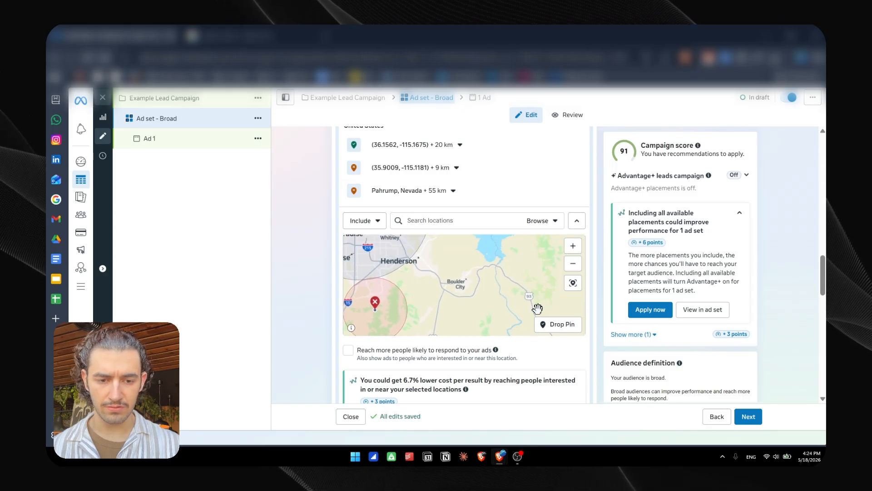
Drop pins near Boulder City with a 16 km radius and northeast of Las Vegas with 21 km, and exclude both.
left_click(460, 279)
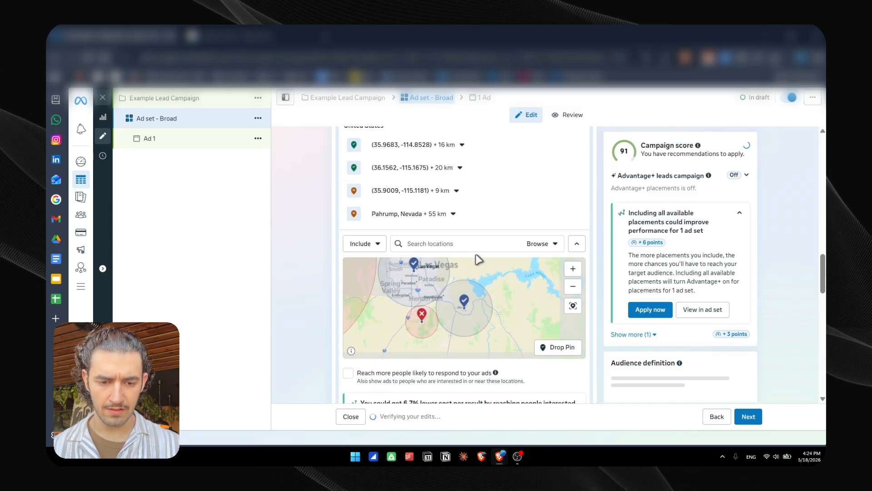
scroll(437, 293, "up", 3)
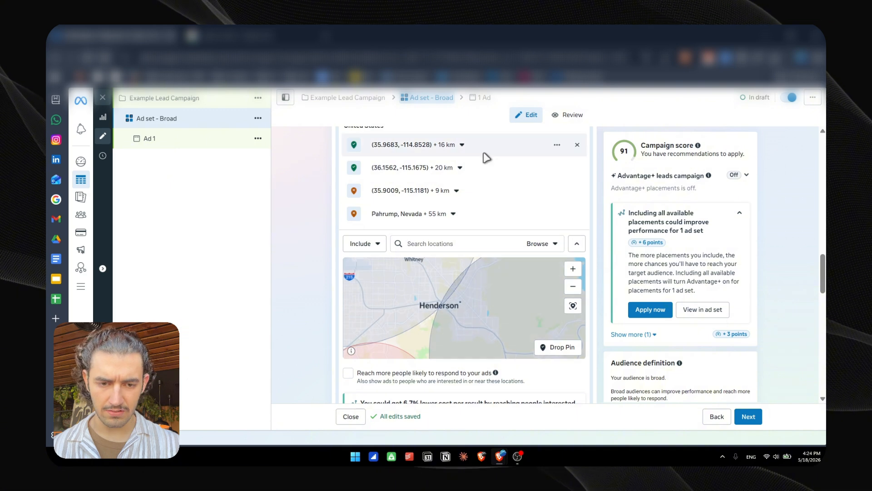
left_click(554, 145)
left_click(574, 165)
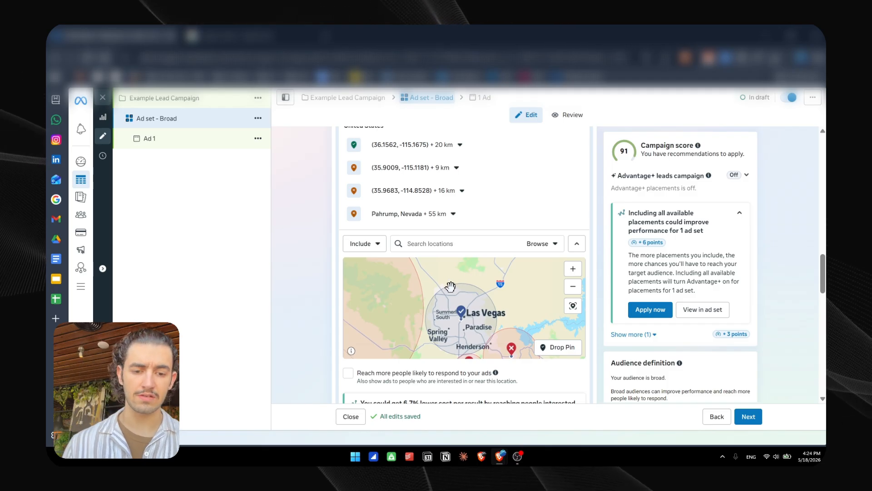
left_click_drag(450, 286, 452, 315)
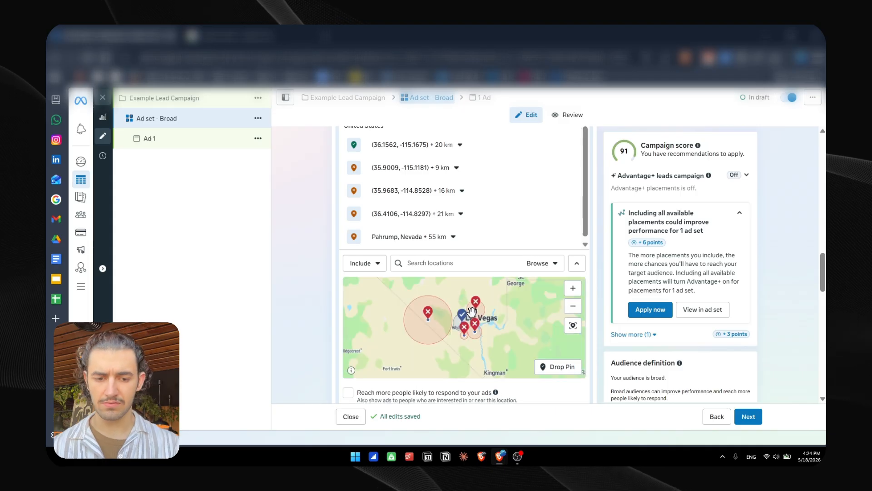
Examine the excluded areas around the Las Vegas radius on the map and the option to reach more people likely to respond.
scroll(472, 313, "up", 3)
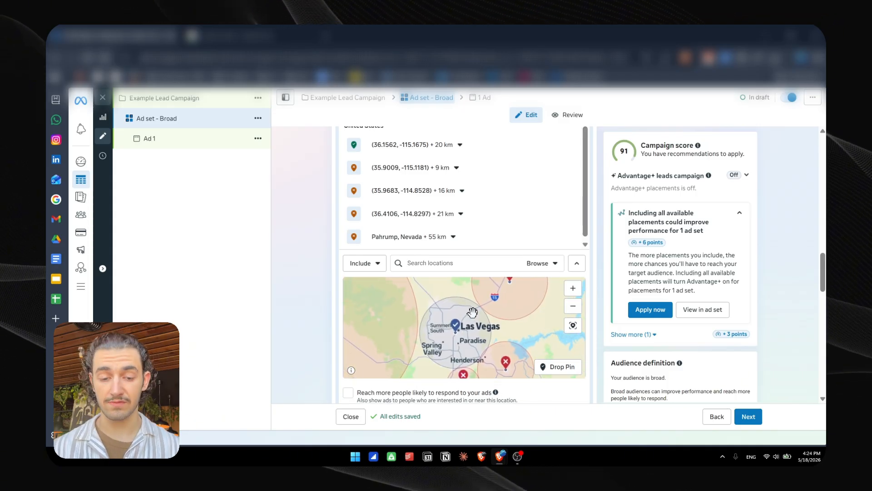
scroll(469, 301, "down", 4)
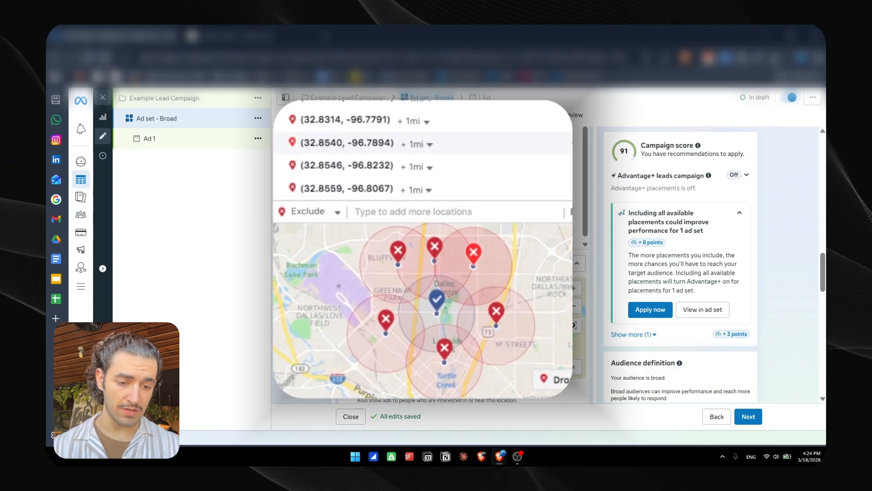
scroll(459, 304, "up", 3)
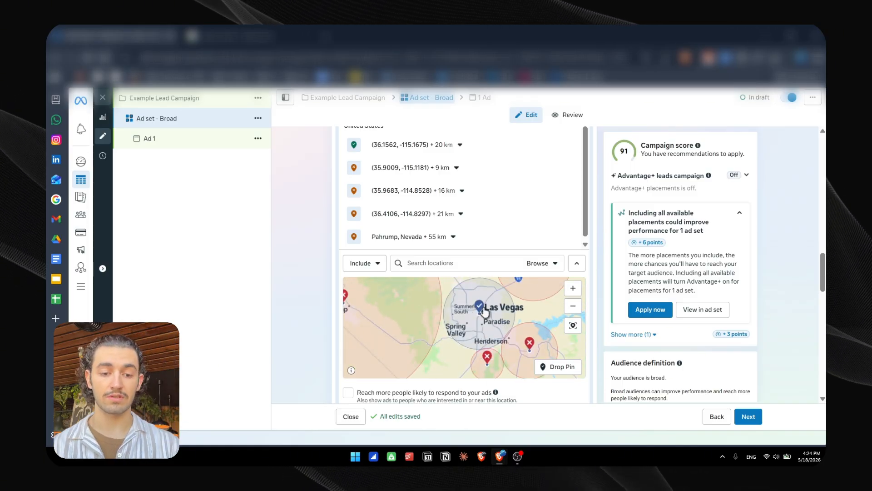
scroll(482, 312, "down", 3)
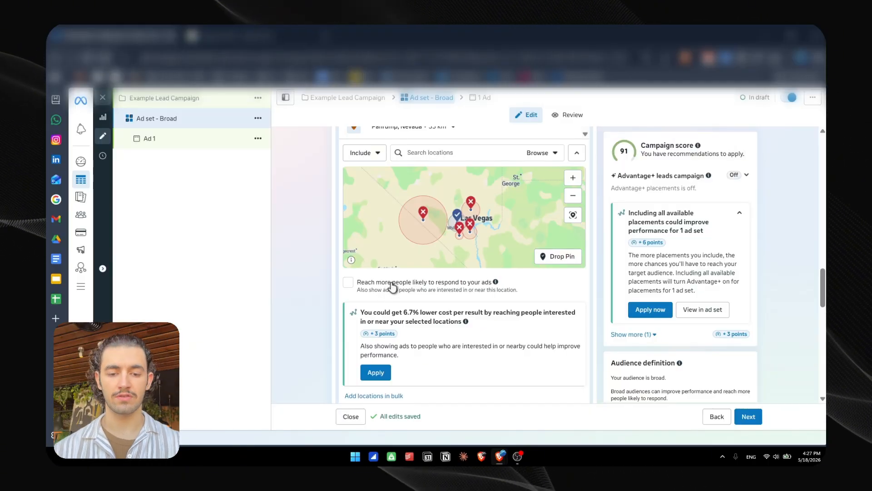
scroll(379, 201, "up", 2)
scroll(374, 207, "down", 2)
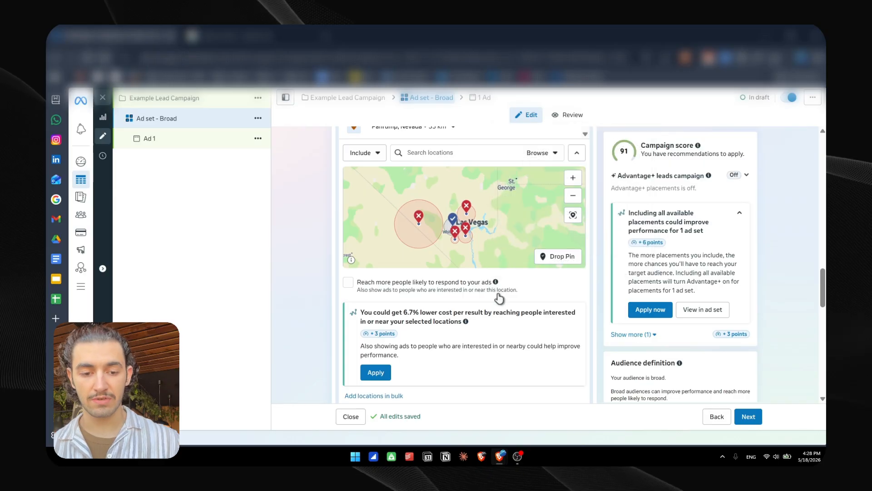
mouse_move(495, 283)
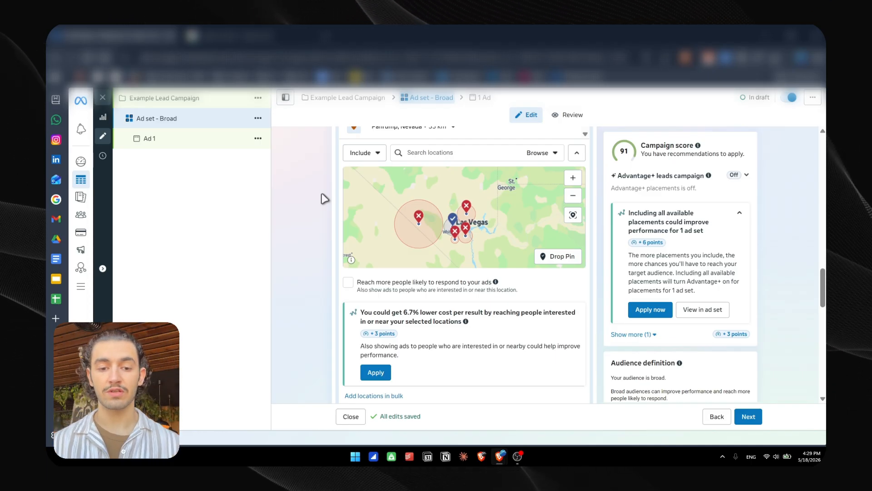
scroll(437, 218, "up", 3)
left_click_drag(465, 217, 429, 169)
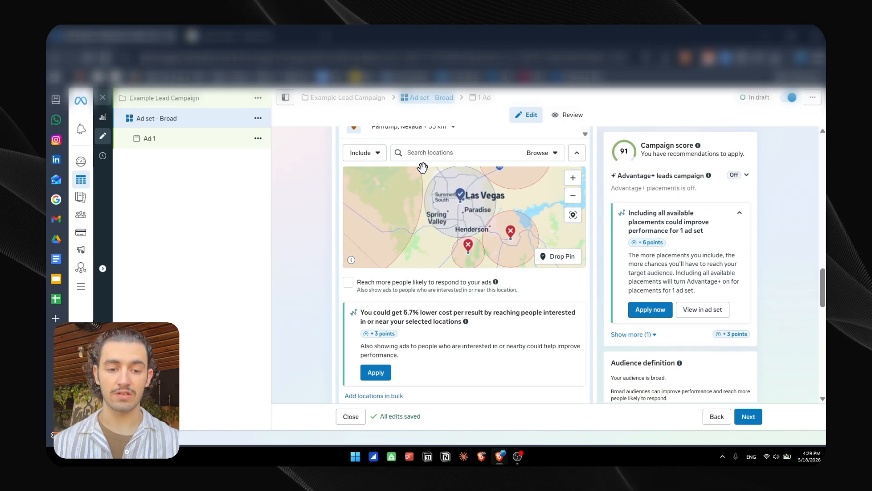